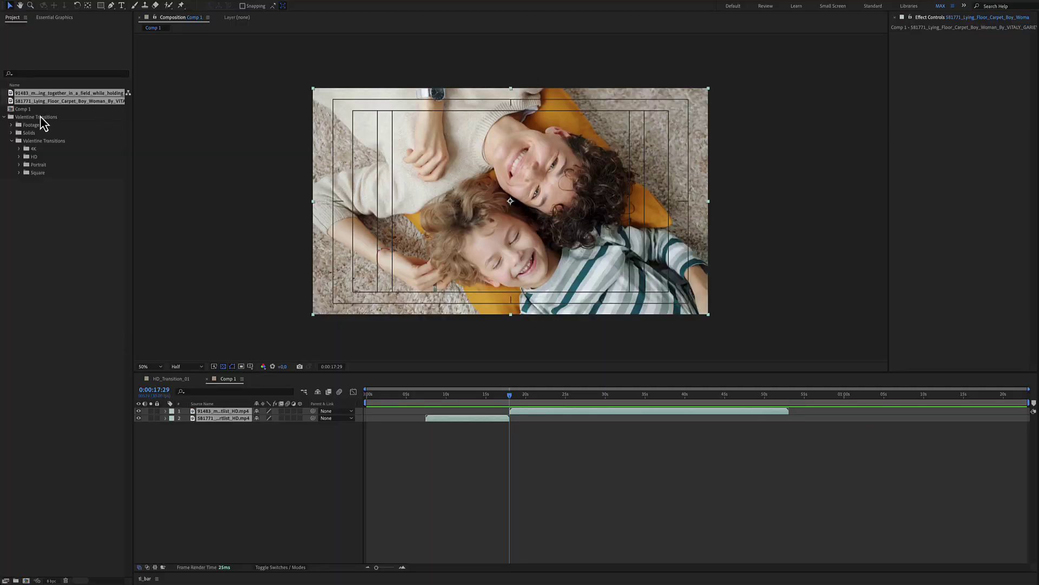
Drag HD_Transition_01 from the Valentine Transitions HD folder into the Comp 1 timeline
{"action": "left_click", "coordinate": [29, 117]}
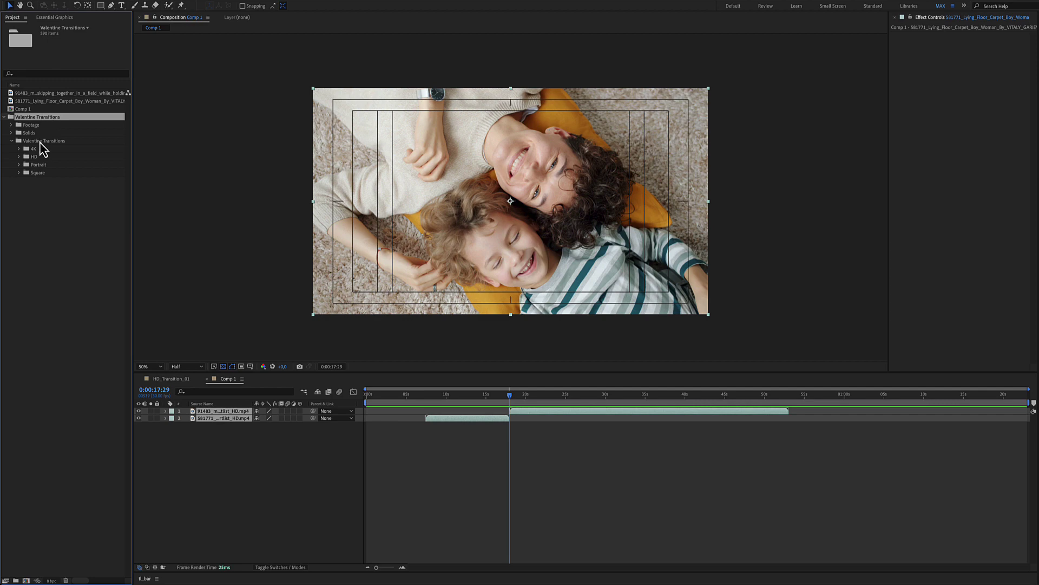
{"action": "left_click", "coordinate": [39, 141]}
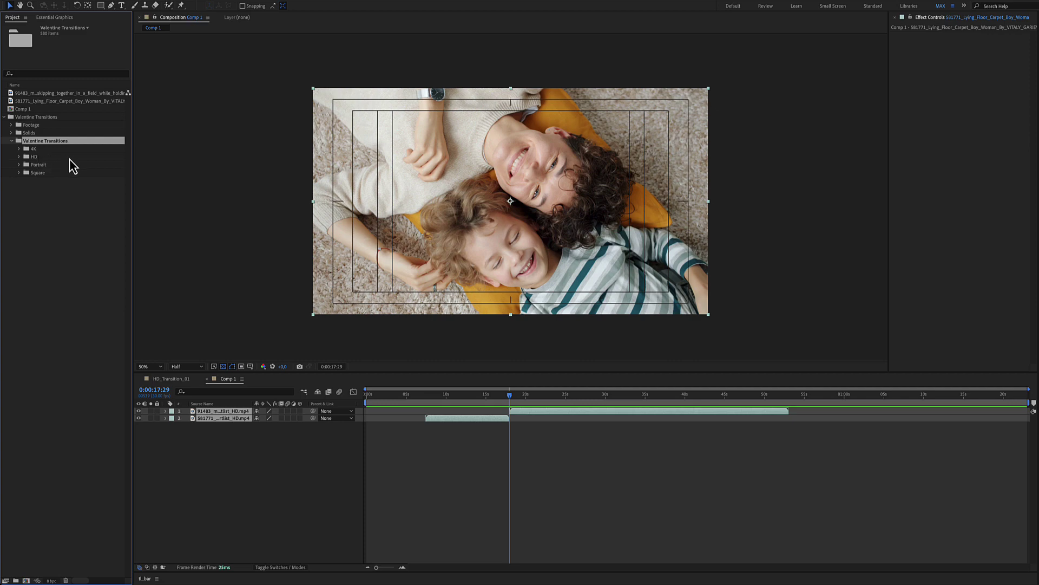
{"action": "left_click", "coordinate": [19, 157]}
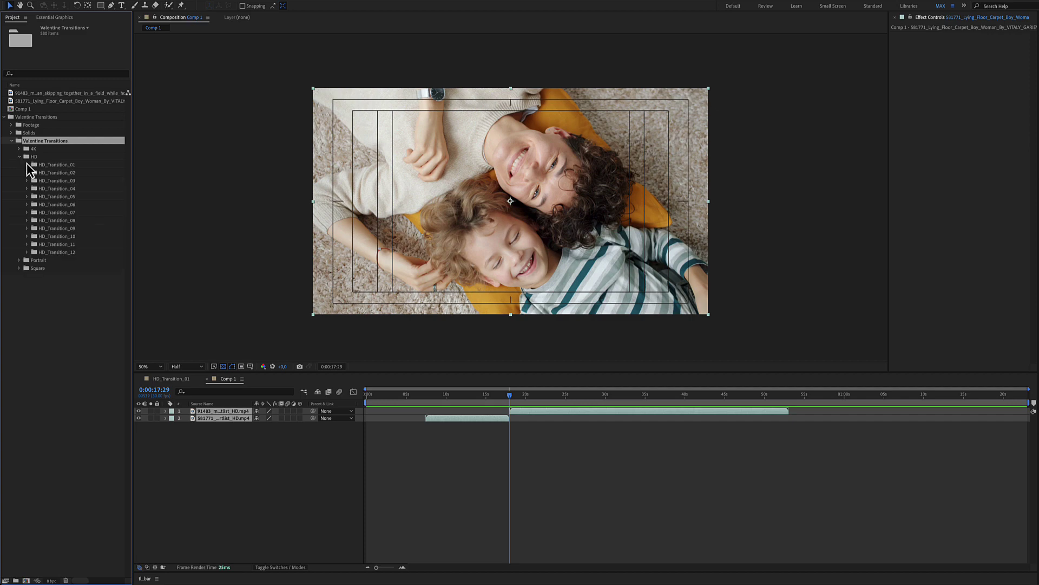
{"action": "left_click", "coordinate": [27, 165]}
{"action": "mouse_move", "coordinate": [61, 172]}
{"action": "left_mouse_down"}
{"action": "mouse_move", "coordinate": [456, 416]}
{"action": "mouse_move", "coordinate": [517, 414]}
{"action": "left_mouse_up"}
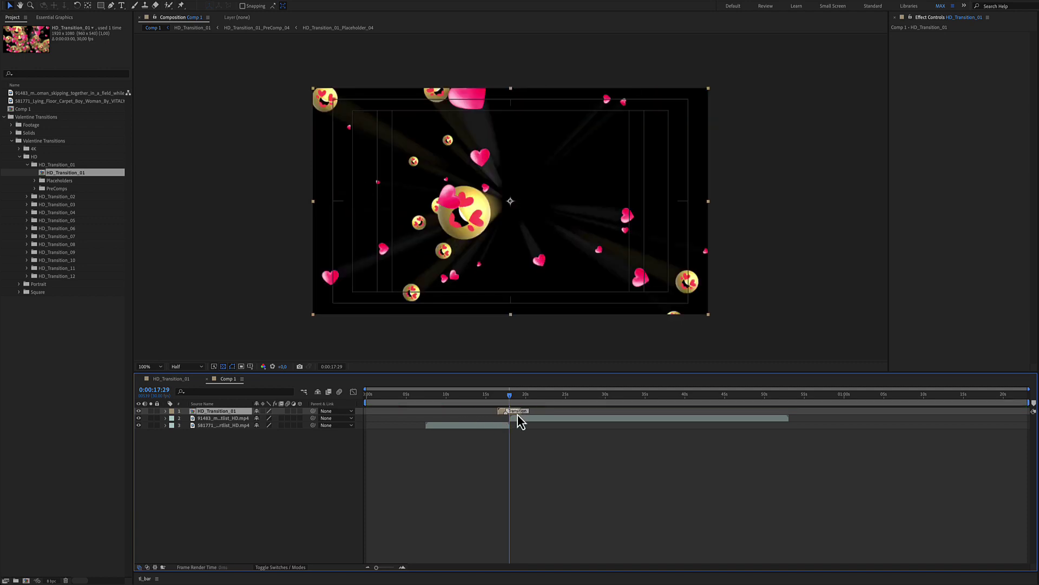
{"action": "scroll", "coordinate": [521, 412], "scroll_direction": "up", "scroll_amount": 3}
{"action": "scroll", "coordinate": [521, 413], "scroll_direction": "up", "scroll_amount": 3}
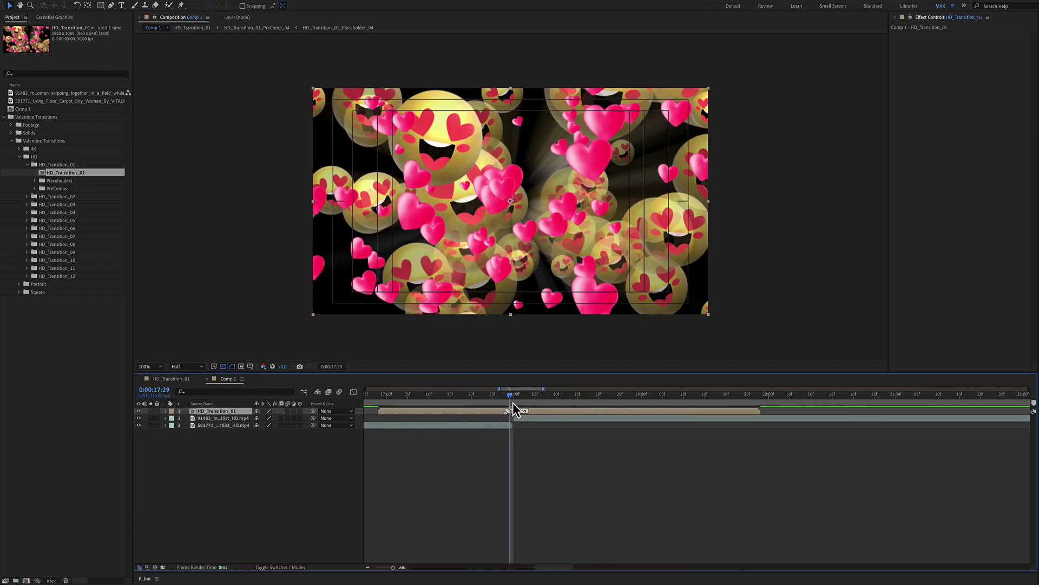
Align the transition with the cut and turn on its switch so it blurs the clips beneath
{"action": "left_click_drag", "start_coordinate": [525, 414], "coordinate": [543, 414]}
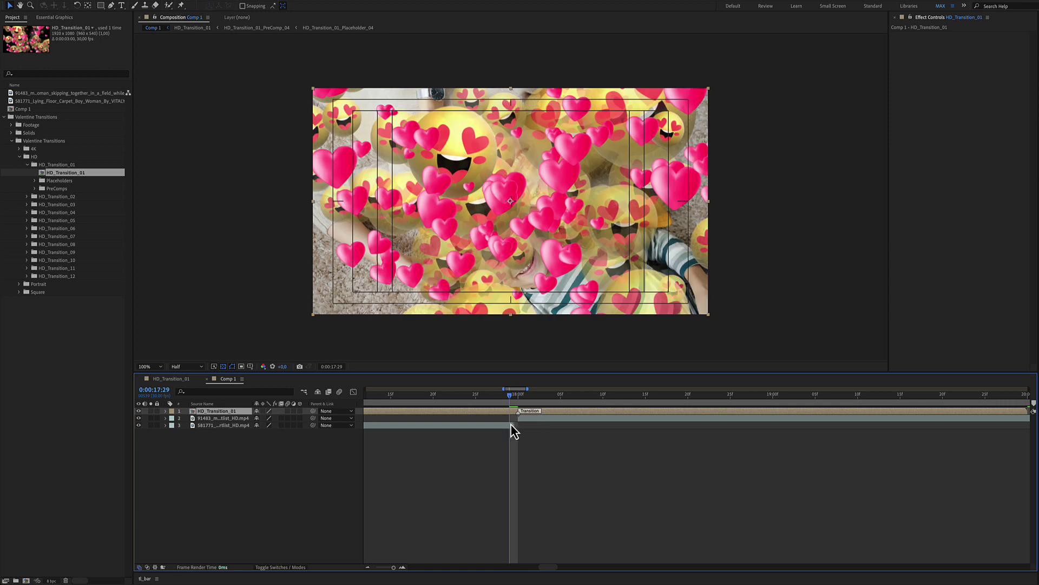
{"action": "left_click", "coordinate": [517, 425]}
{"action": "scroll", "coordinate": [519, 423], "scroll_direction": "down", "scroll_amount": 2}
{"action": "scroll", "coordinate": [521, 429], "scroll_direction": "down", "scroll_amount": 2}
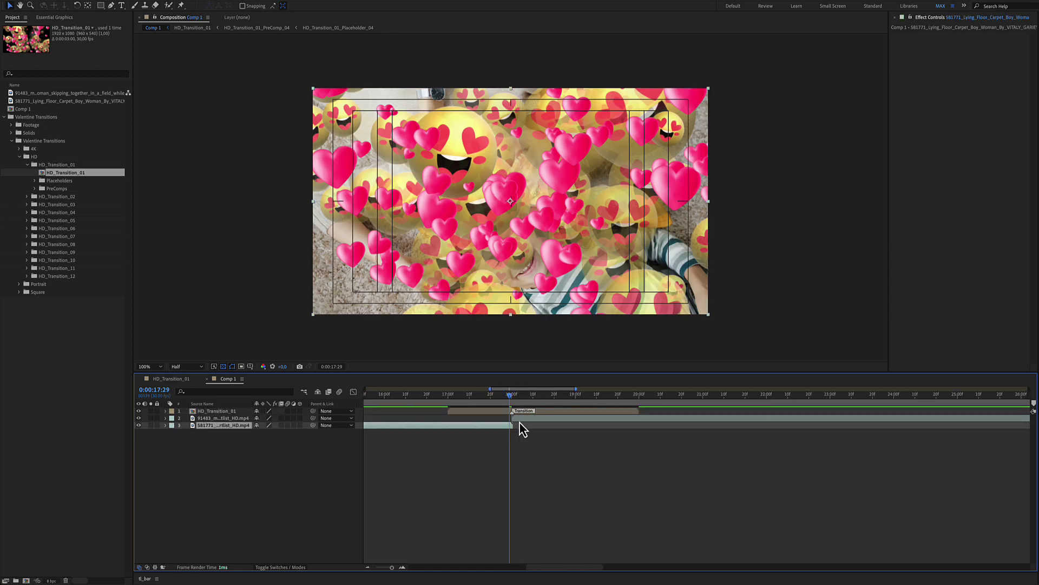
{"action": "scroll", "coordinate": [520, 426], "scroll_direction": "down", "scroll_amount": 2}
{"action": "left_click", "coordinate": [507, 413]}
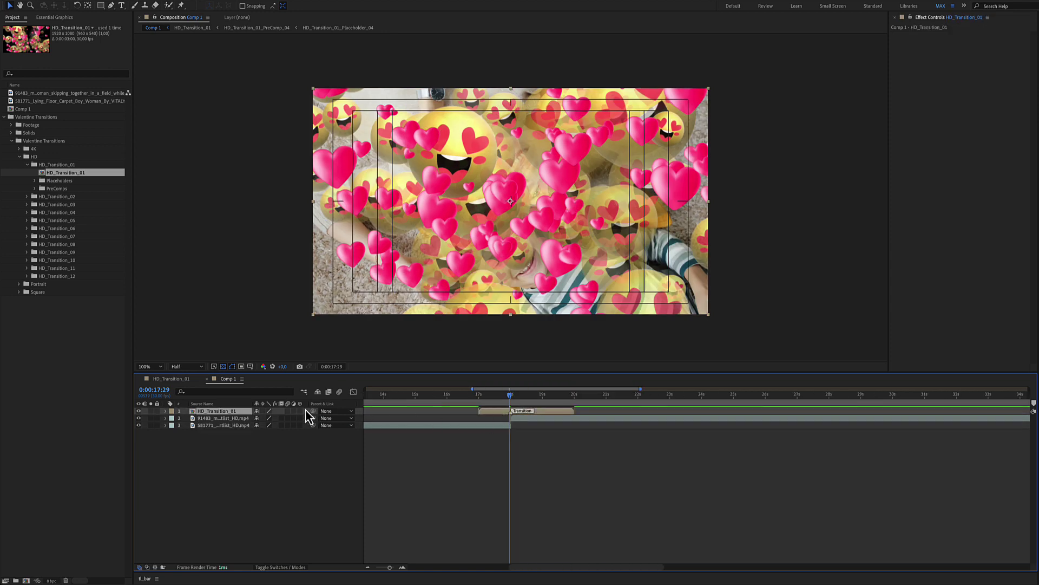
{"action": "left_click", "coordinate": [263, 413]}
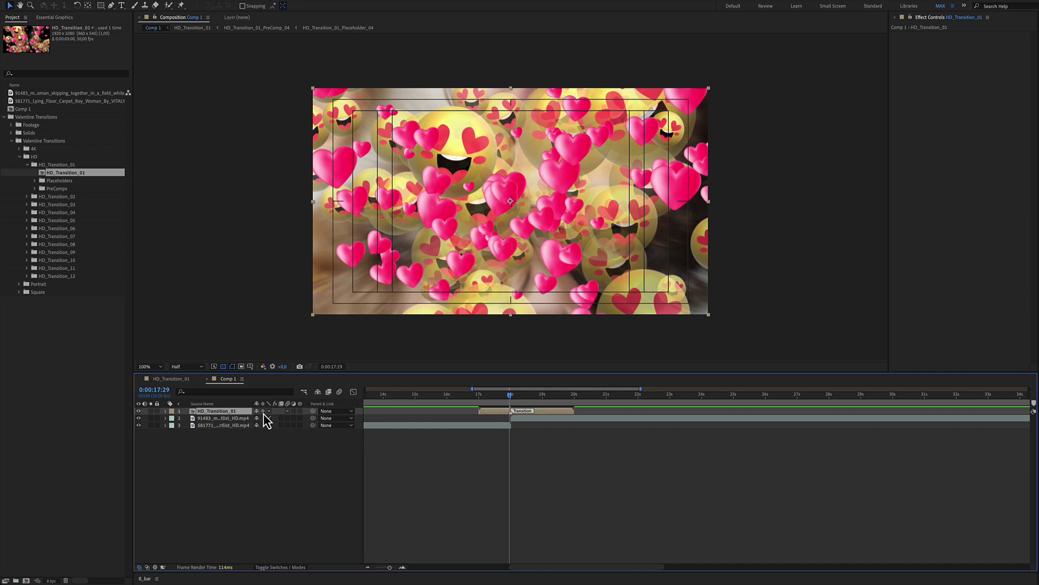
{"action": "key", "text": "space"}
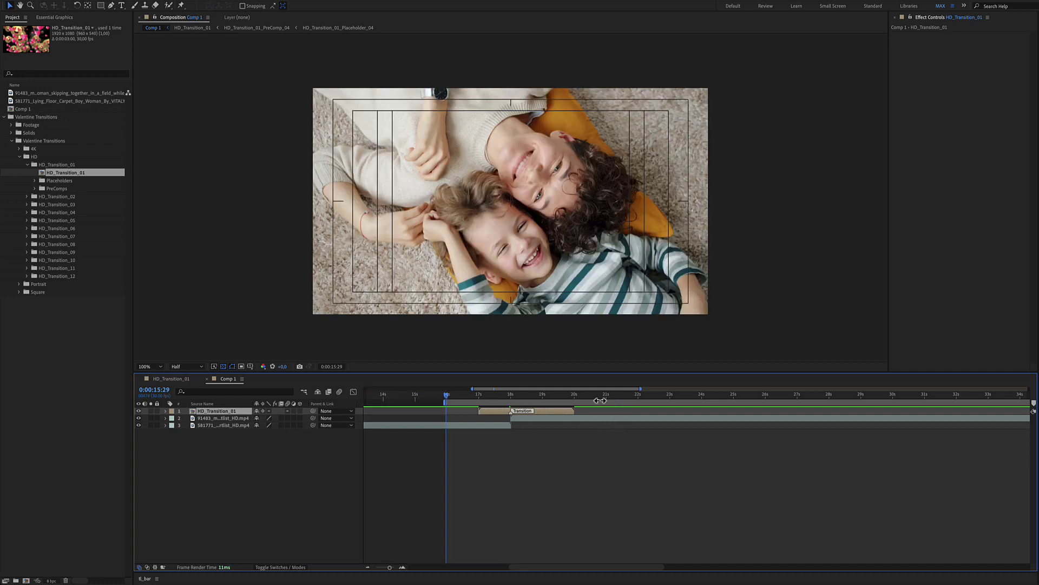
{"action": "left_click", "coordinate": [600, 398]}
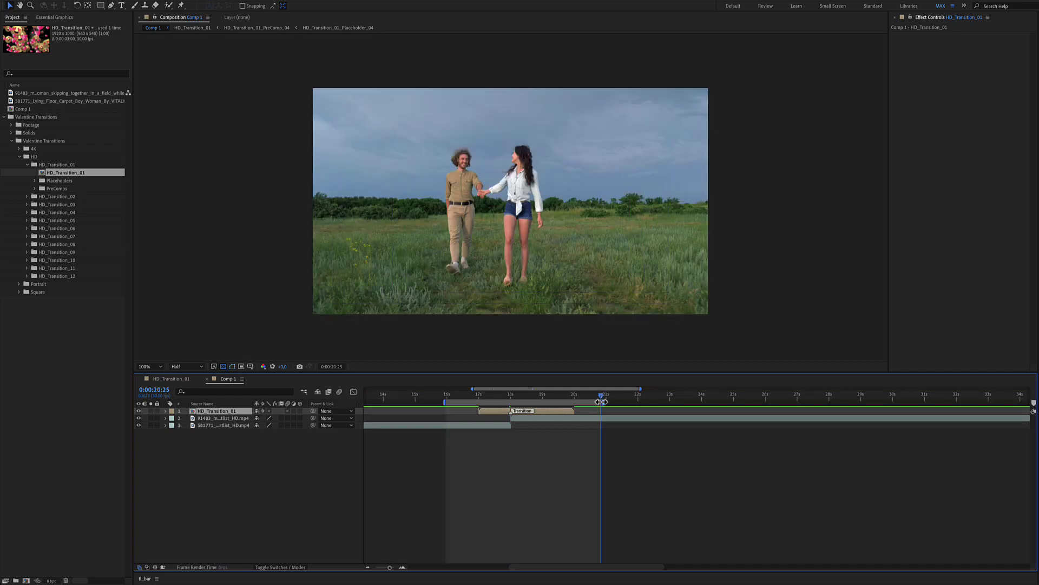
{"action": "key", "text": "space"}
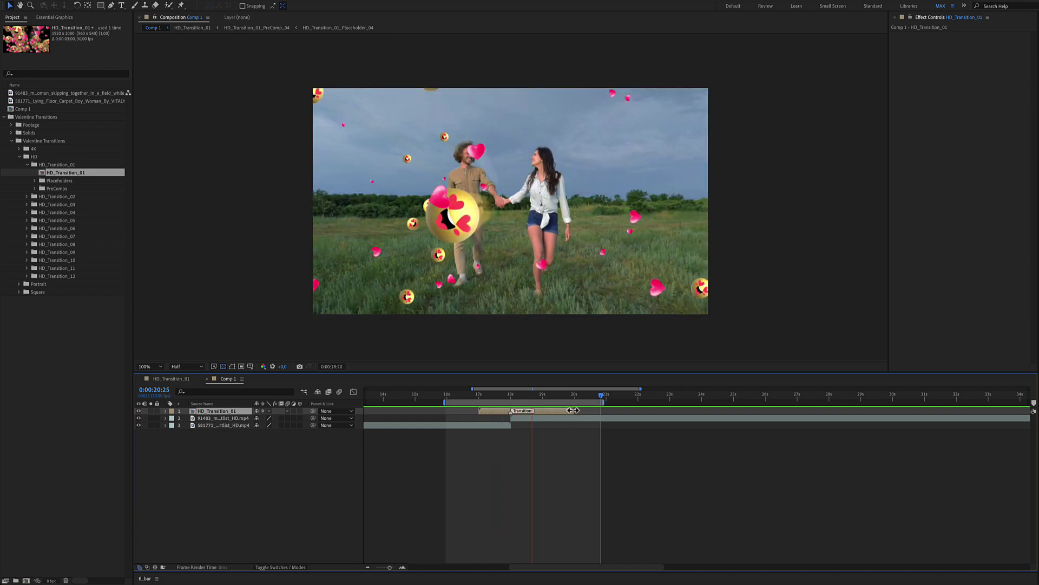
{"action": "key", "text": "space"}
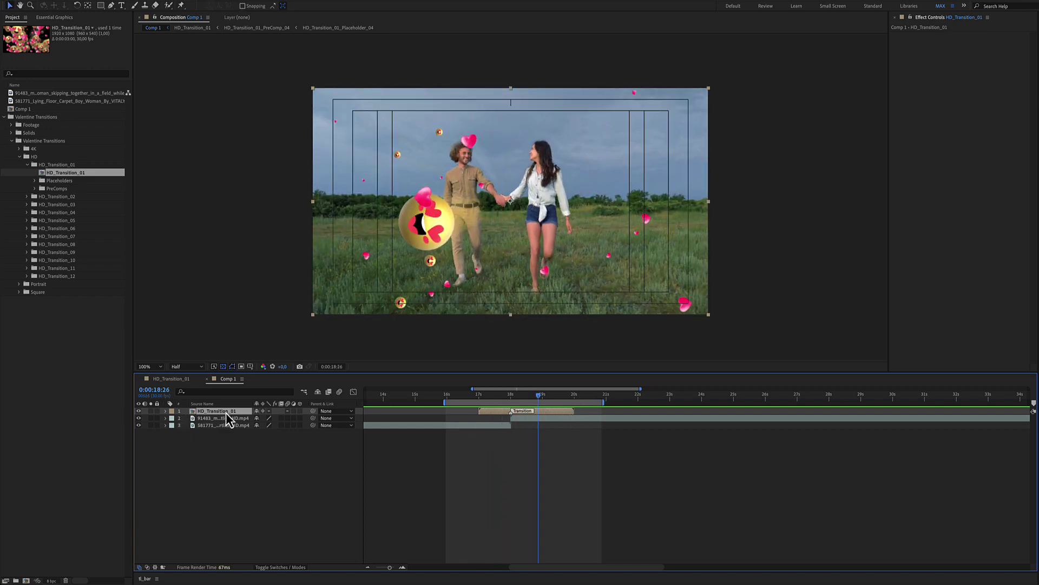
Open HD_Transition_01, go to the 1-second frame, and set Particles 1 Size to 25
{"action": "double_click", "coordinate": [487, 412]}
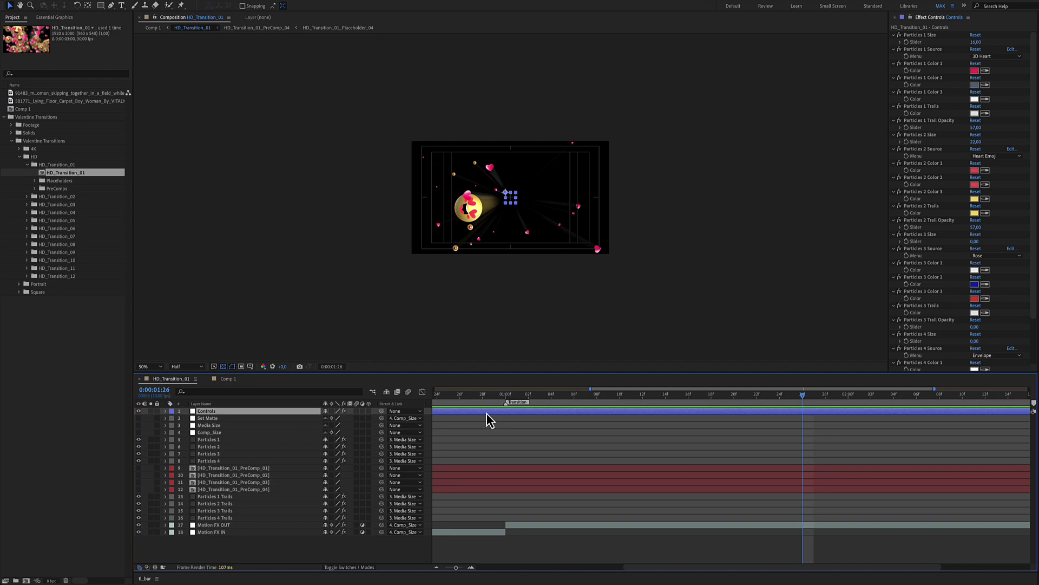
{"action": "key", "text": "minus"}
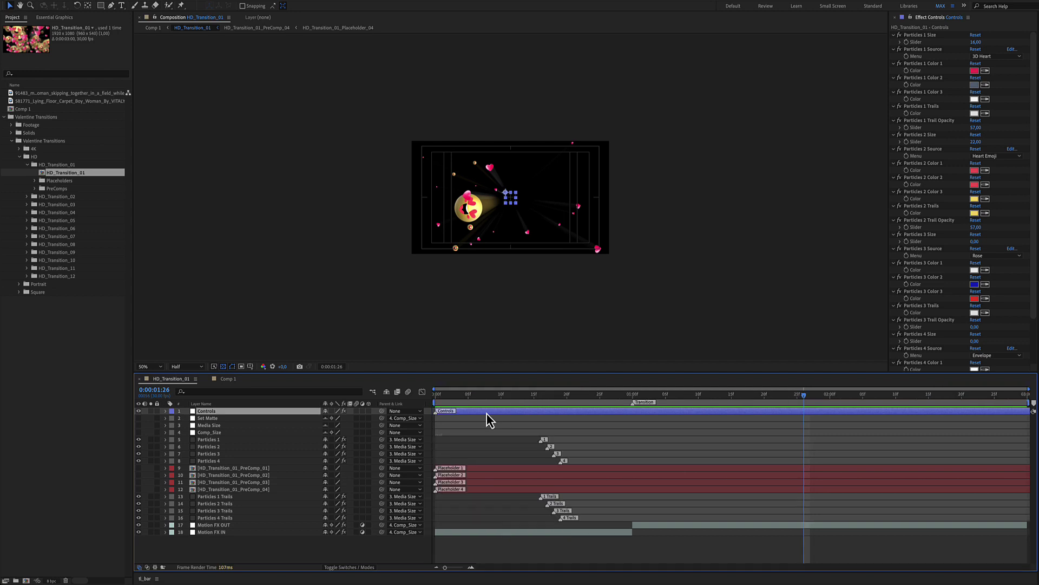
{"action": "left_click", "coordinate": [632, 396]}
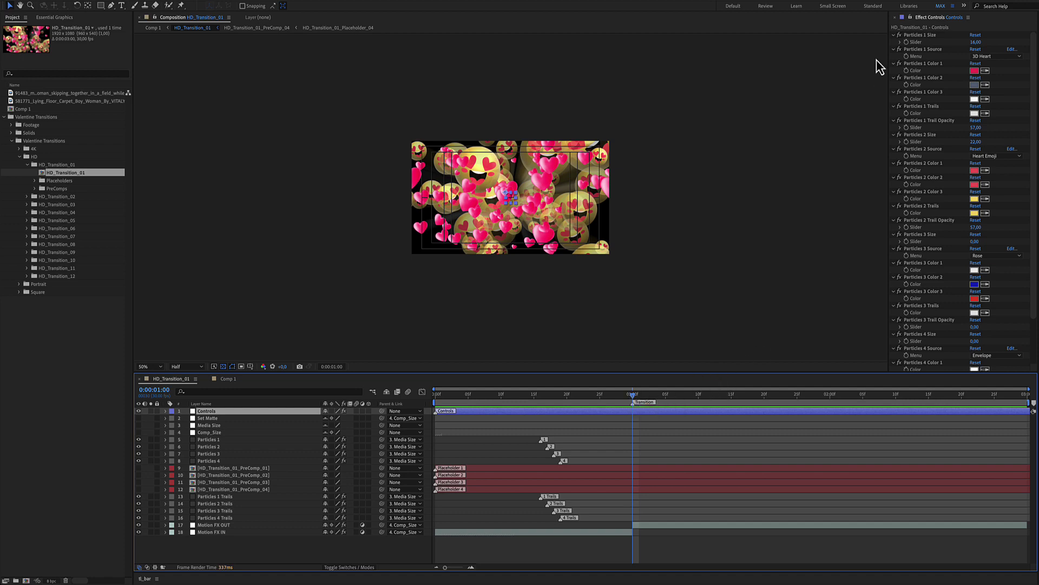
{"action": "left_click", "coordinate": [918, 36]}
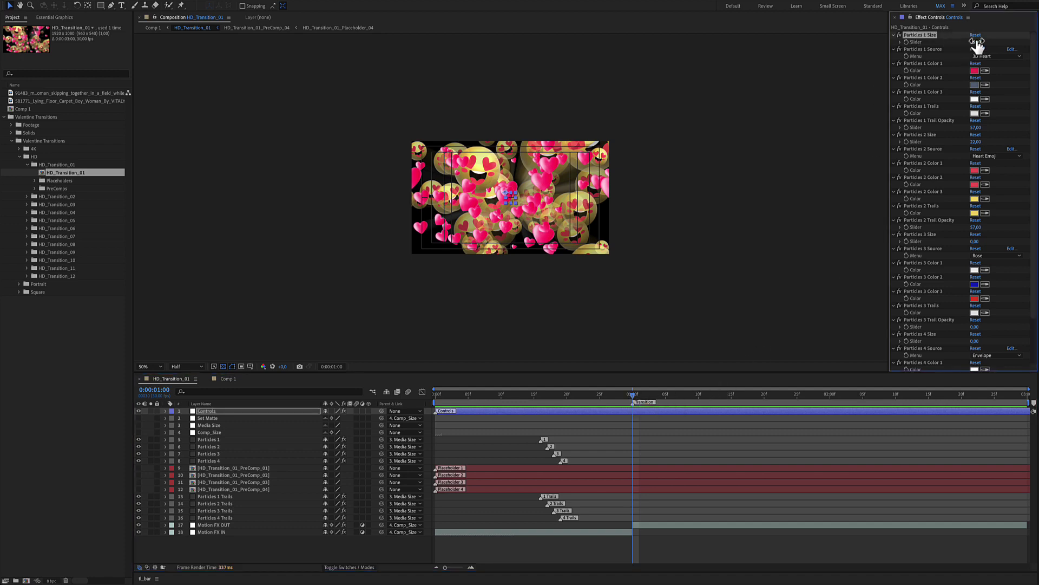
{"action": "left_click_drag", "start_coordinate": [977, 41], "coordinate": [980, 42]}
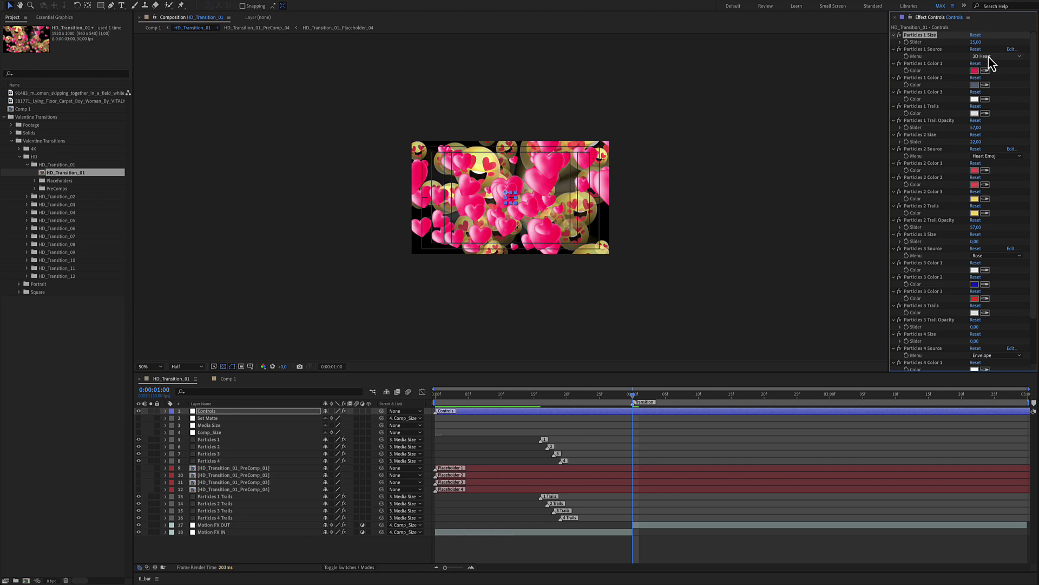
Set Particles 1 Source to Lollipop after trying Ring 2 and Heart Sphere
{"action": "left_click", "coordinate": [989, 57]}
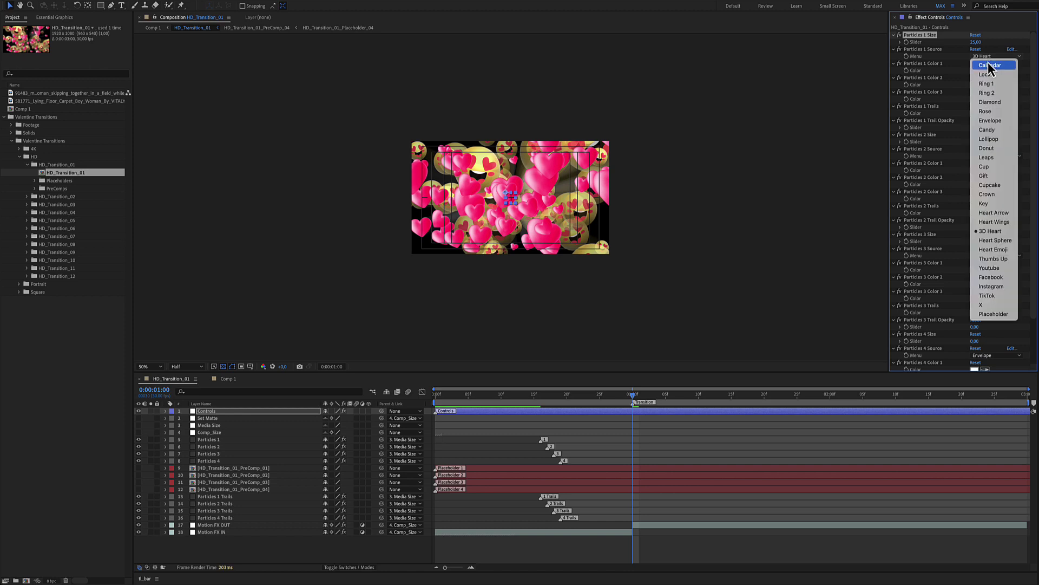
{"action": "left_click", "coordinate": [988, 93]}
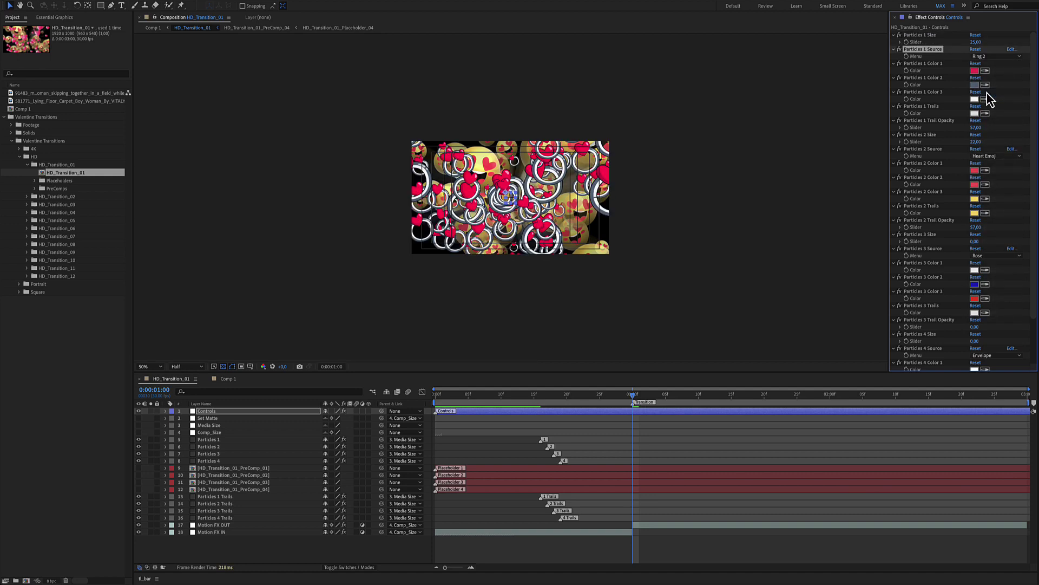
{"action": "left_click", "coordinate": [985, 58]}
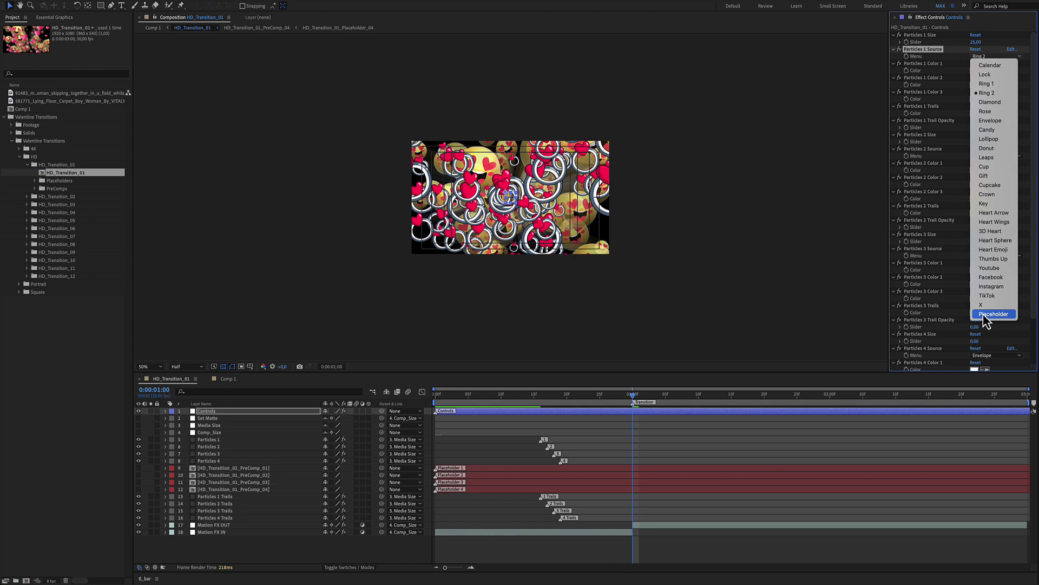
{"action": "left_click", "coordinate": [990, 242]}
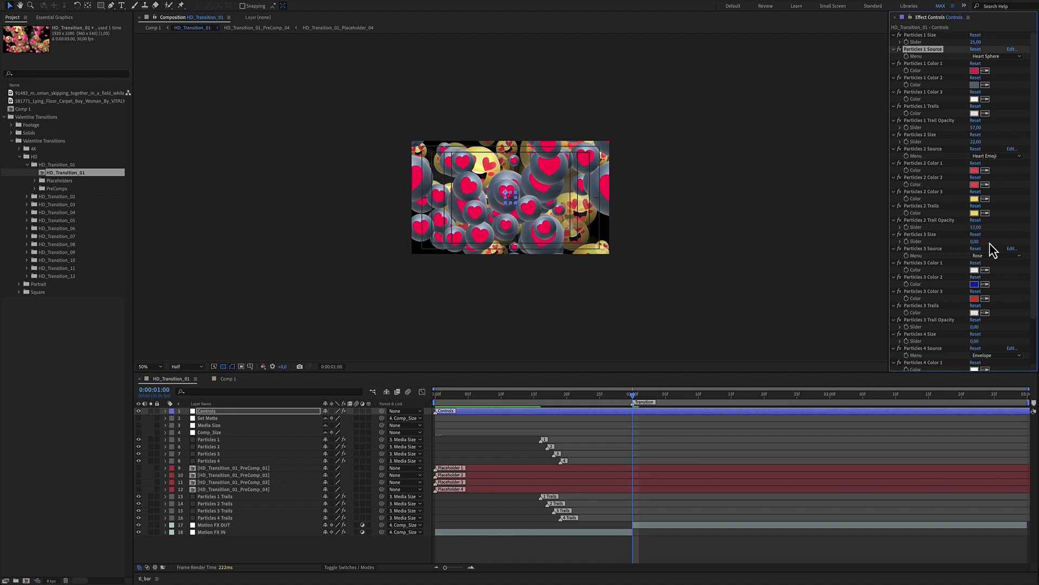
{"action": "left_click", "coordinate": [995, 56]}
{"action": "left_click", "coordinate": [988, 140]}
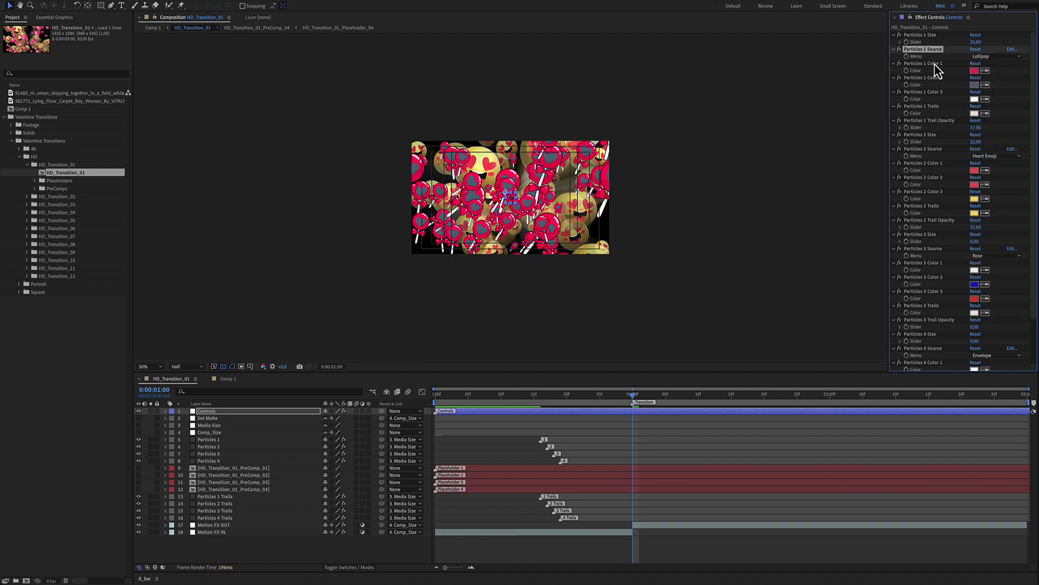
Set Particles 1 Color 3 to blue, view at full size, and lower Trail Opacity to 27
{"action": "left_click", "coordinate": [974, 72]}
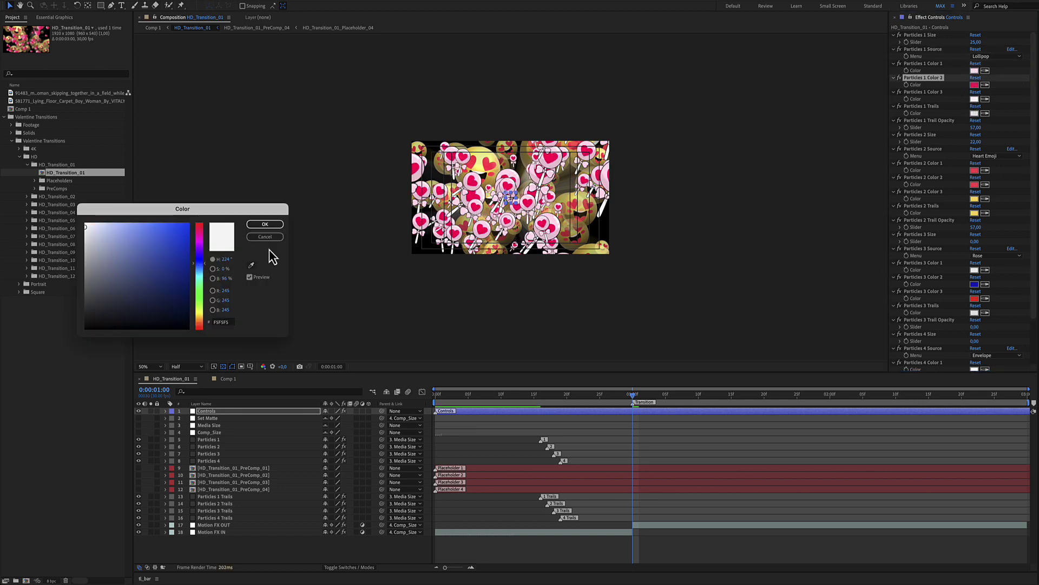
{"action": "left_click", "coordinate": [265, 224]}
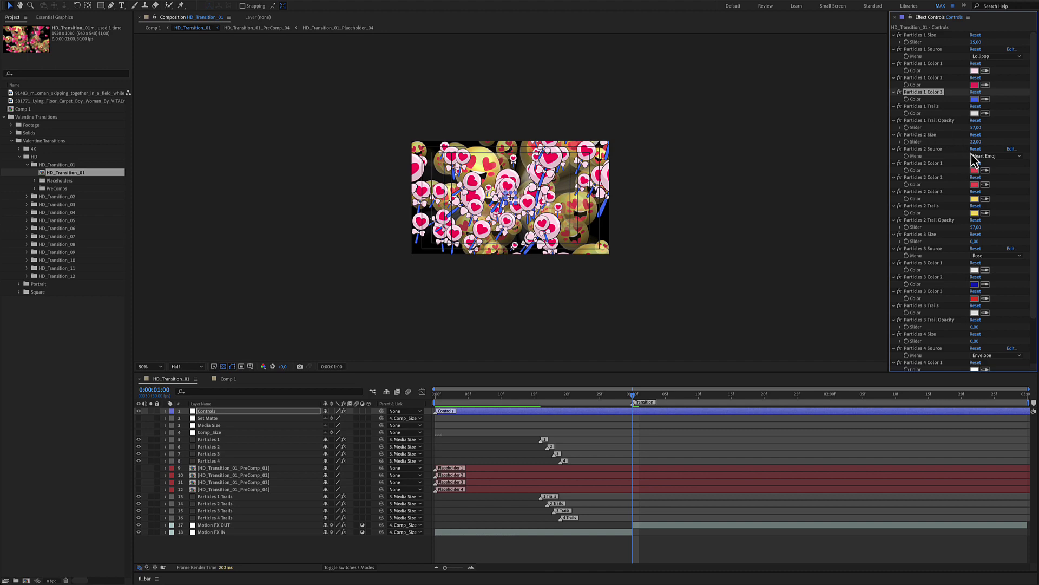
{"action": "key", "text": "period"}
{"action": "key", "text": "period"}
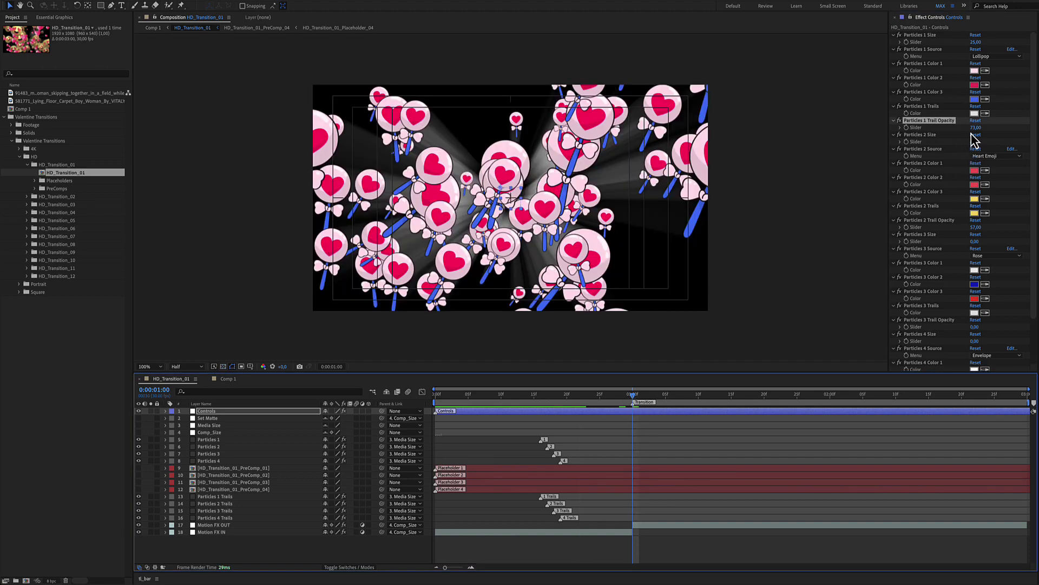
{"action": "mouse_move", "coordinate": [975, 128]}
{"action": "left_mouse_down"}
{"action": "mouse_move", "coordinate": [947, 131]}
{"action": "mouse_move", "coordinate": [969, 131]}
{"action": "left_mouse_up"}
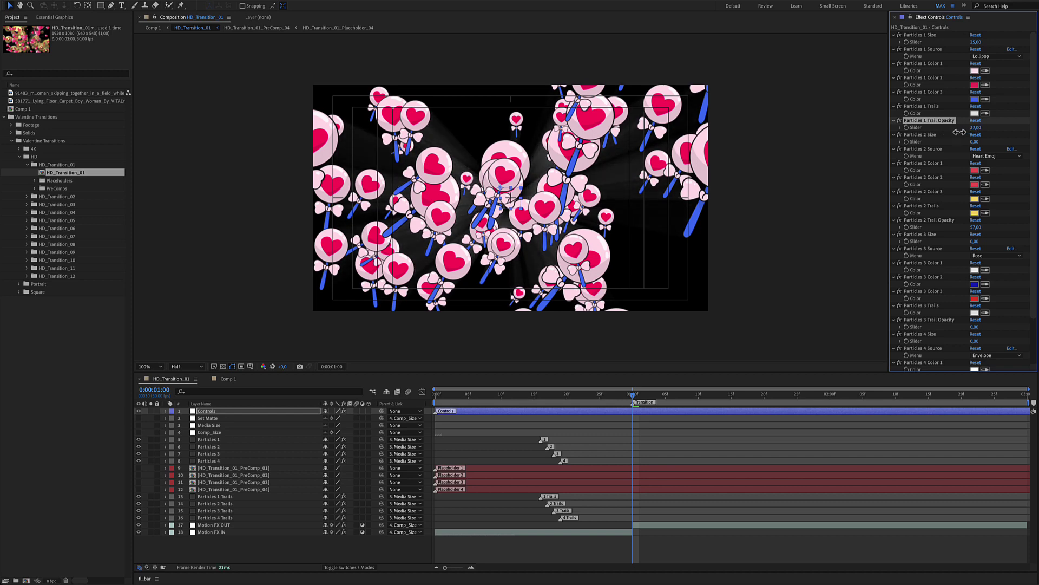
Set Particles 1 Size to 0, and Particles 2 to size 14 with Lock shapes
{"action": "left_click", "coordinate": [975, 42]}
{"action": "type", "text": "0"}
{"action": "key", "text": "Return"}
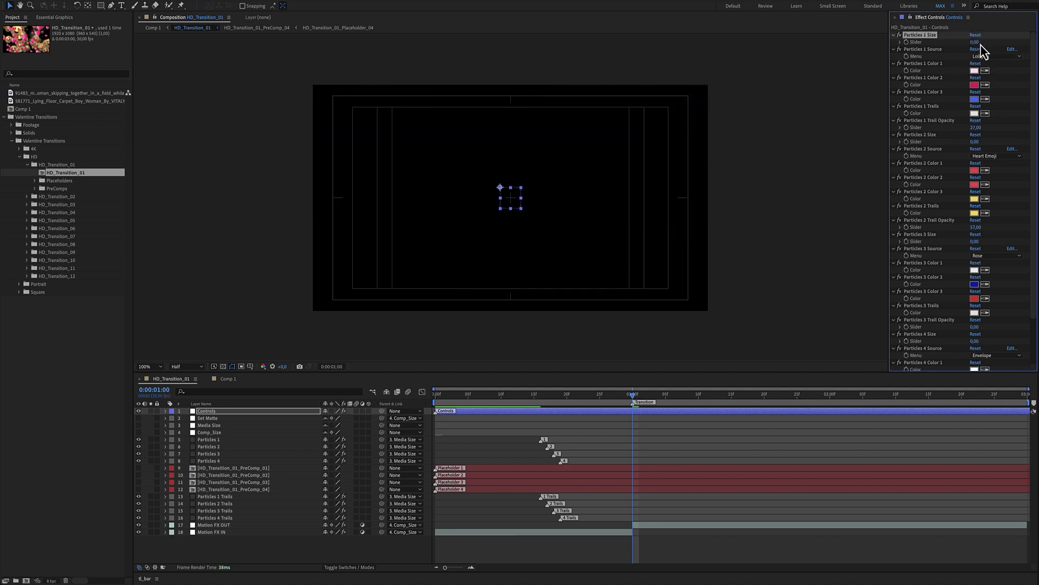
{"action": "left_click_drag", "start_coordinate": [975, 143], "coordinate": [981, 144]}
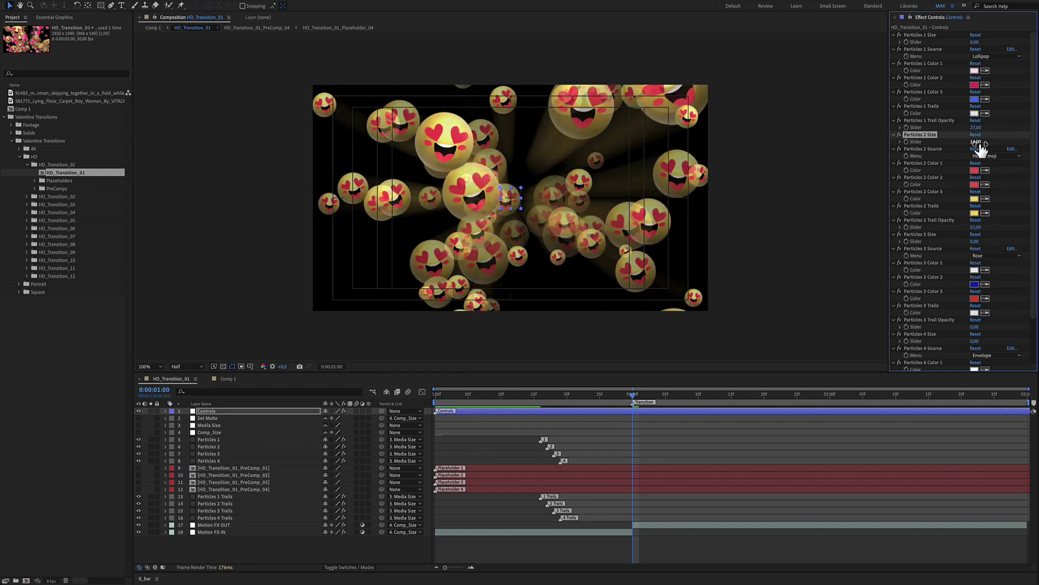
{"action": "left_click", "coordinate": [984, 156]}
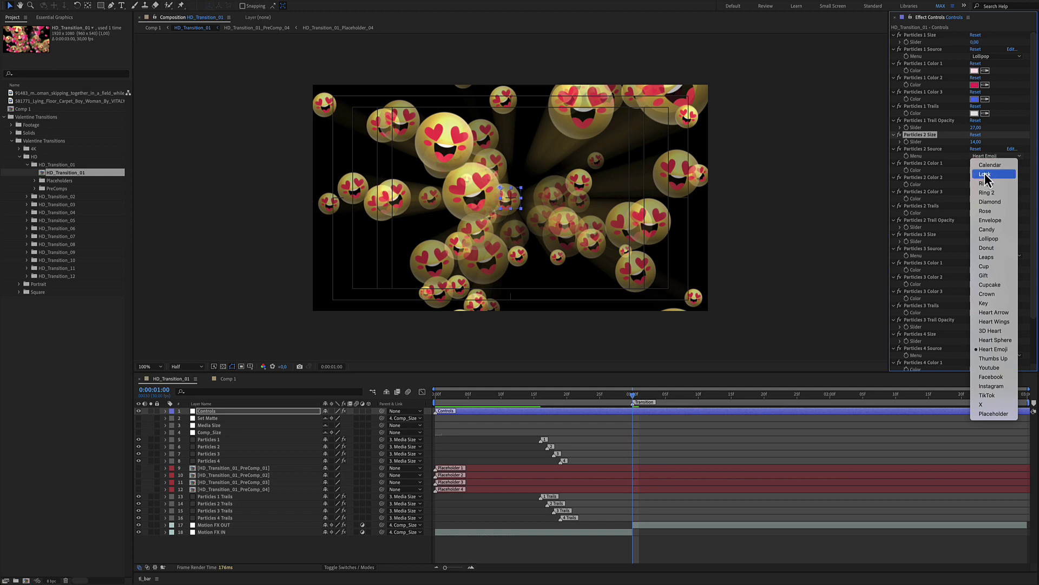
{"action": "left_click", "coordinate": [986, 175]}
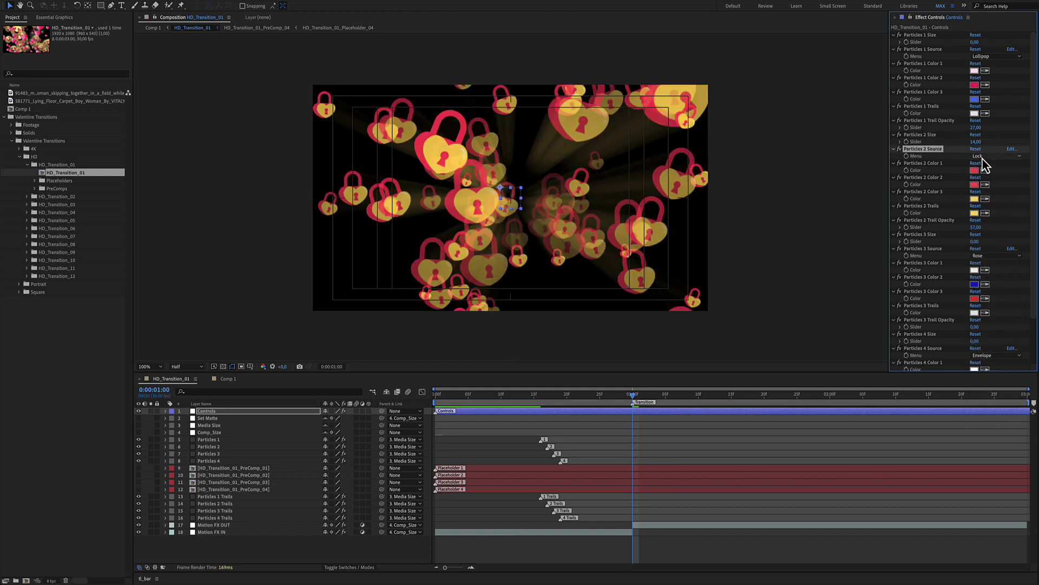
Set Particles 2 Colors 1 and 2 to blue and Color 3 to a darker blue
{"action": "left_click", "coordinate": [974, 170]}
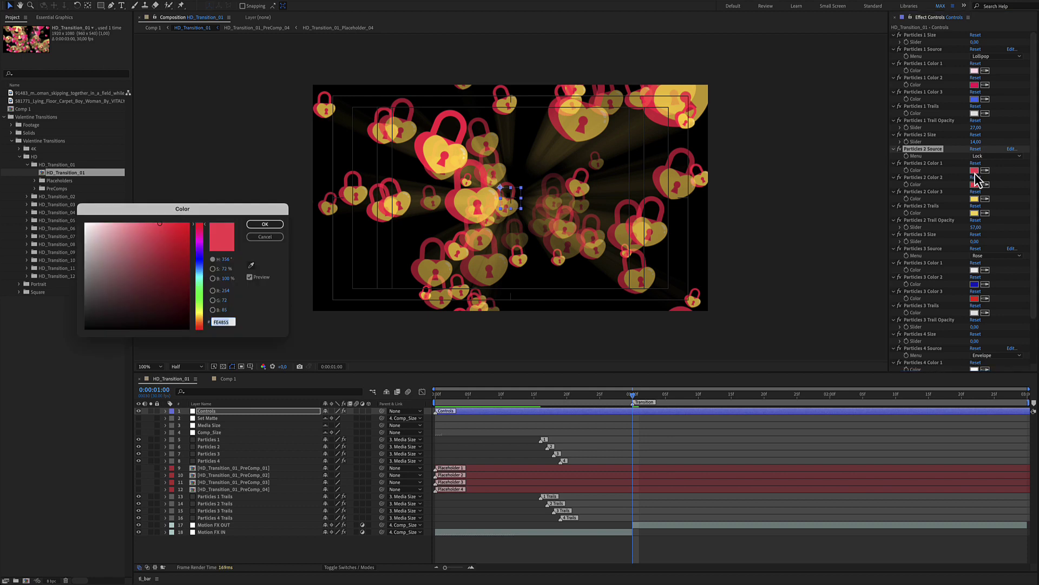
{"action": "left_click", "coordinate": [196, 248]}
{"action": "left_click", "coordinate": [264, 225]}
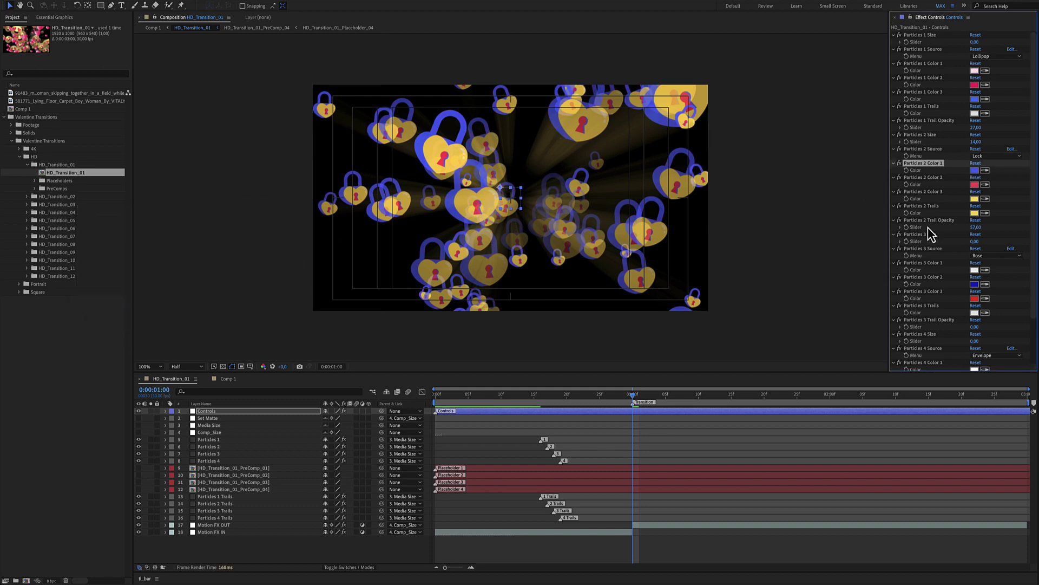
{"action": "left_click", "coordinate": [975, 186]}
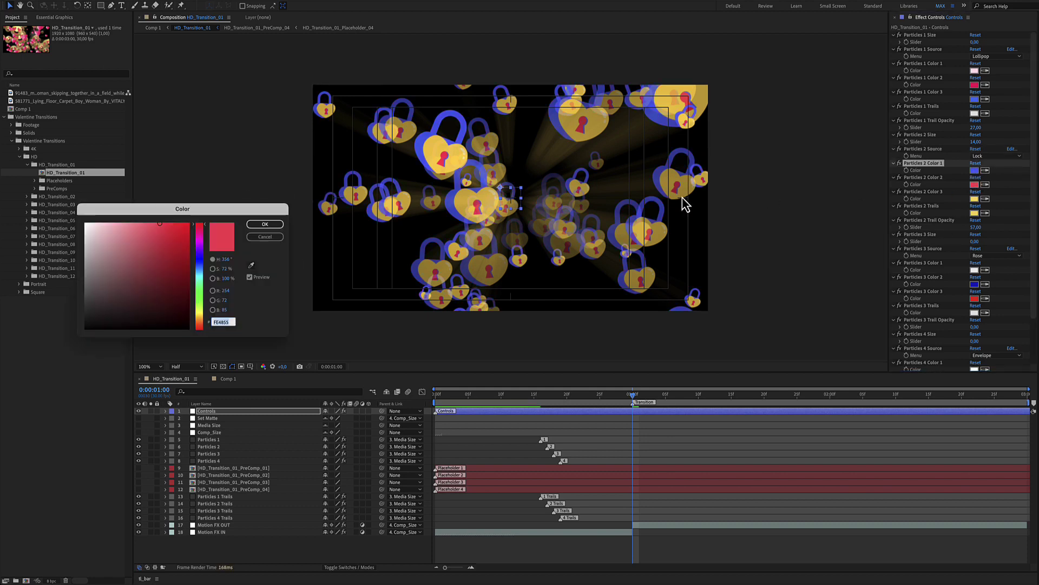
{"action": "left_click", "coordinate": [200, 256]}
{"action": "left_click", "coordinate": [263, 227]}
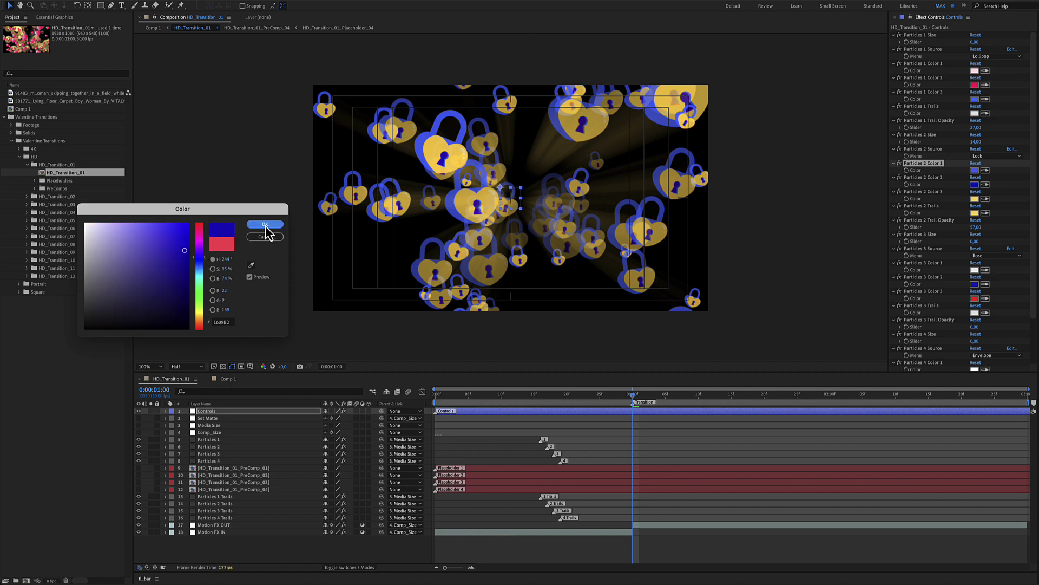
{"action": "left_click", "coordinate": [975, 199]}
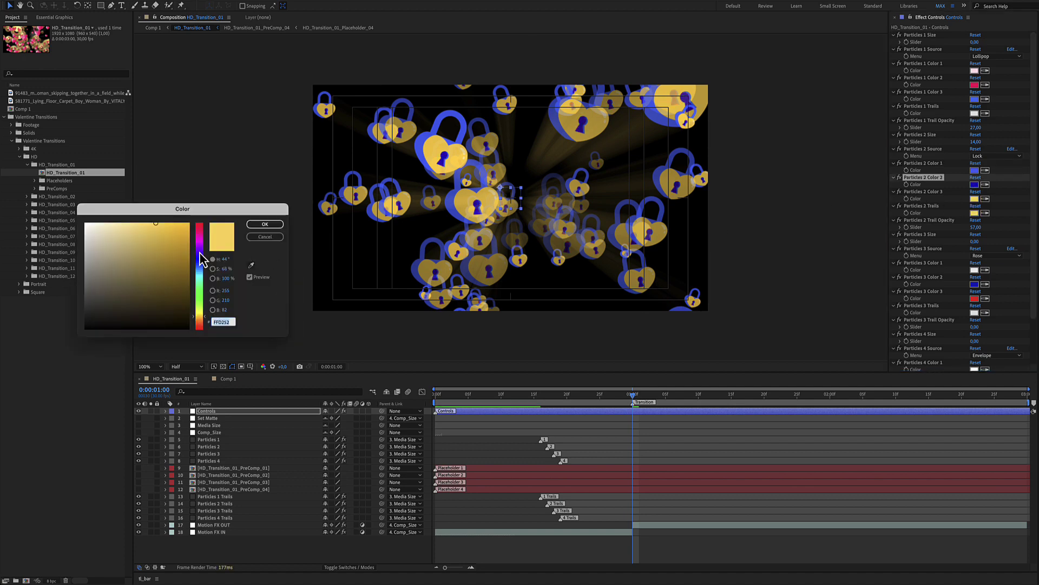
{"action": "left_click", "coordinate": [199, 256]}
{"action": "left_click_drag", "start_coordinate": [184, 256], "coordinate": [192, 240]}
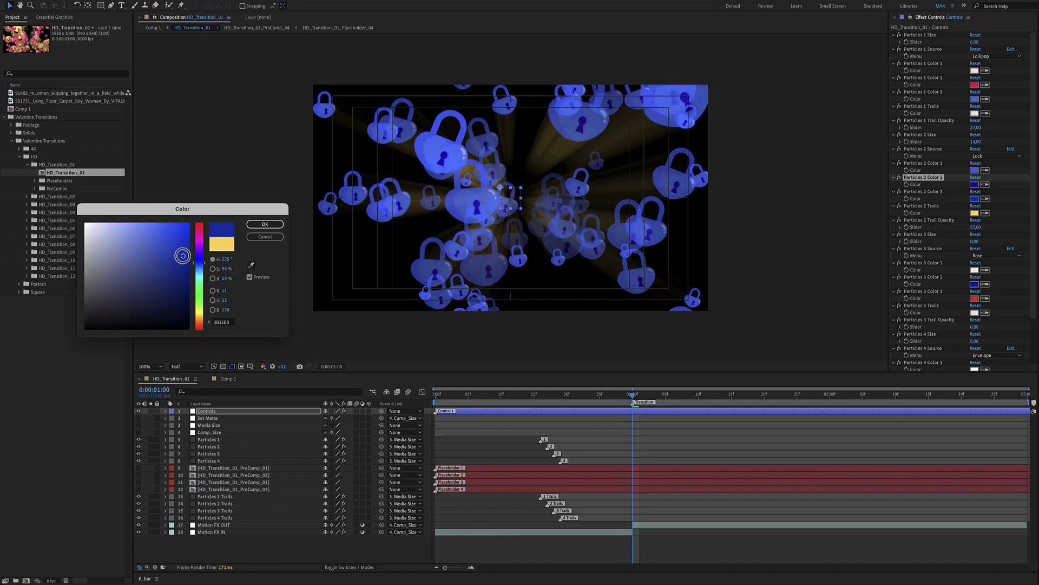
{"action": "left_click", "coordinate": [265, 224]}
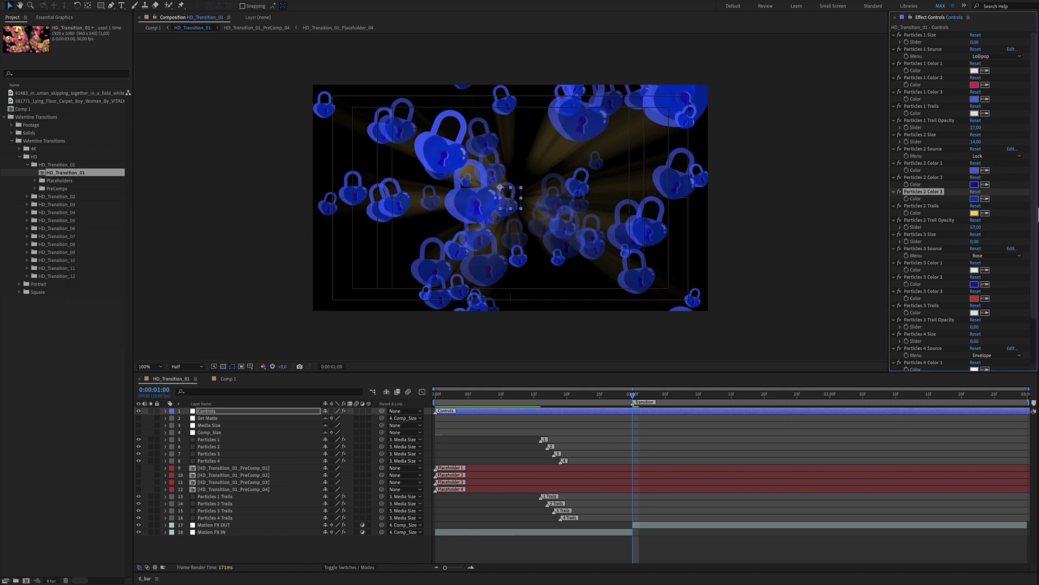
Make the Particles 2 trail colour white and raise its Trail Opacity
{"action": "left_click", "coordinate": [974, 212]}
{"action": "left_click_drag", "start_coordinate": [180, 252], "coordinate": [58, 208]}
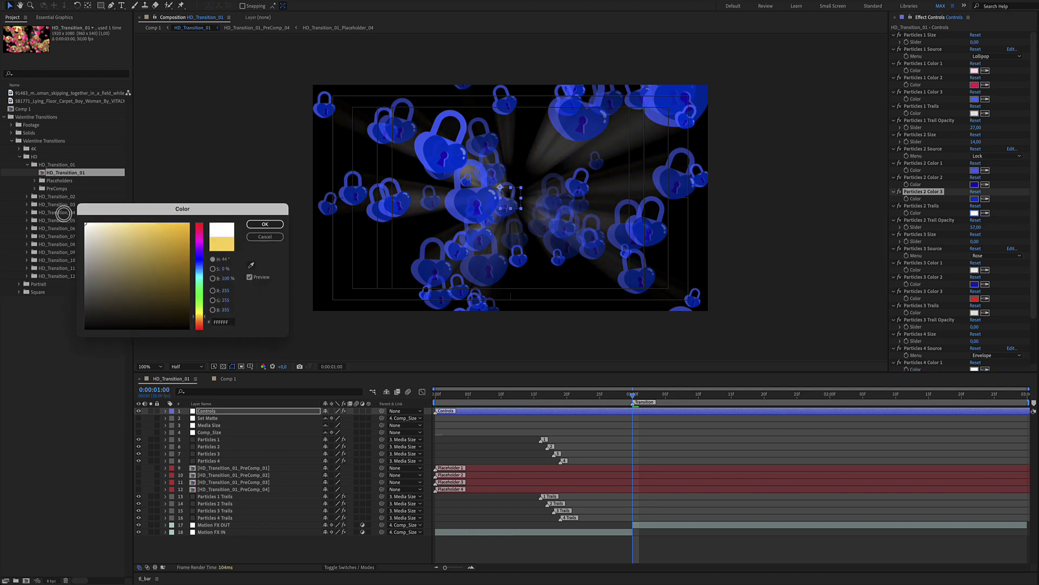
{"action": "left_click", "coordinate": [262, 226]}
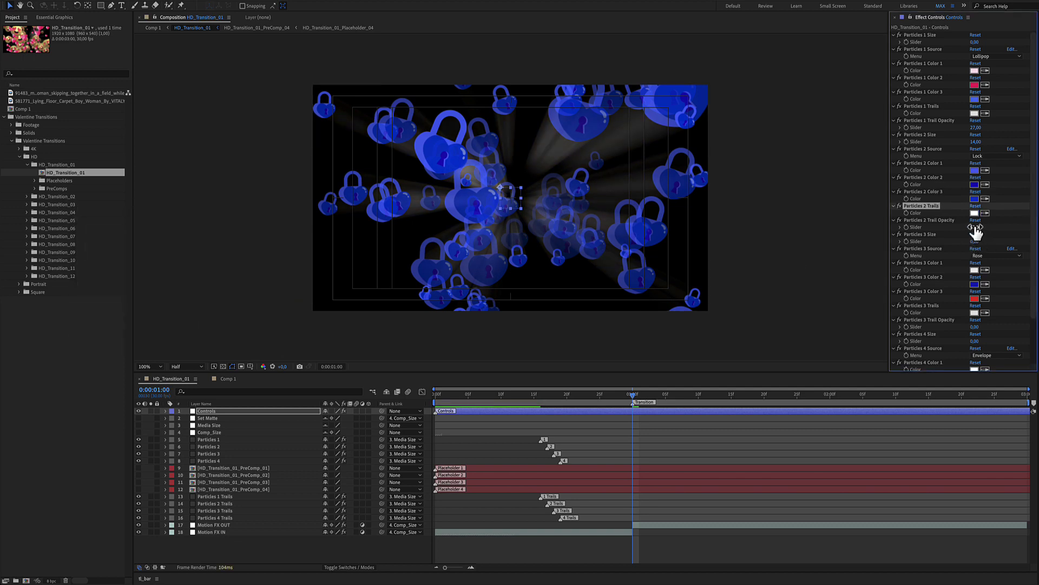
{"action": "mouse_move", "coordinate": [975, 226]}
{"action": "left_mouse_down"}
{"action": "mouse_move", "coordinate": [994, 226]}
{"action": "mouse_move", "coordinate": [975, 233]}
{"action": "left_mouse_up"}
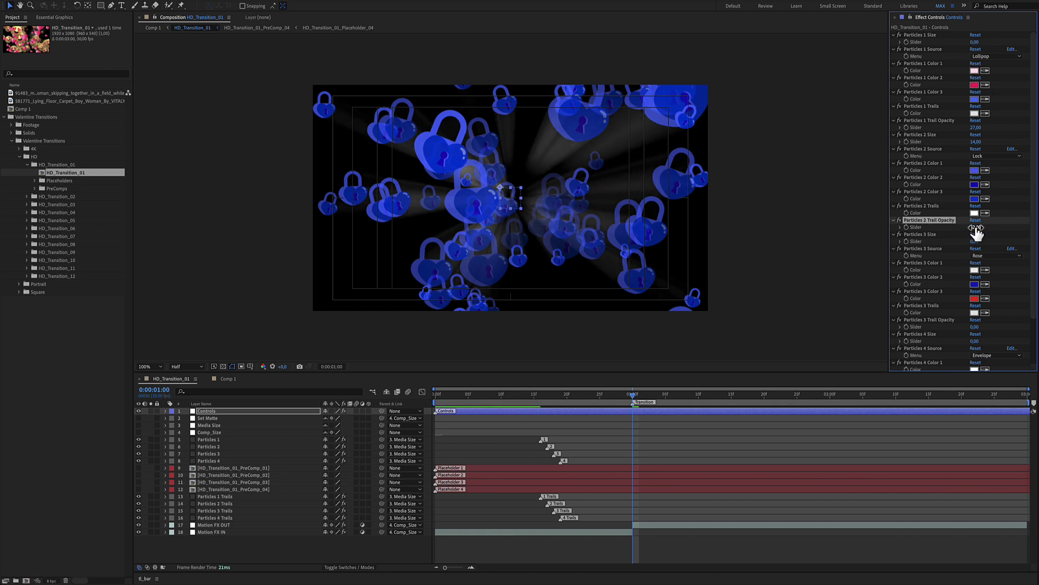
Set Particles 2 Source to Placeholder and select the HD_Transition_01_PreComp_02 layer
{"action": "left_click", "coordinate": [991, 157]}
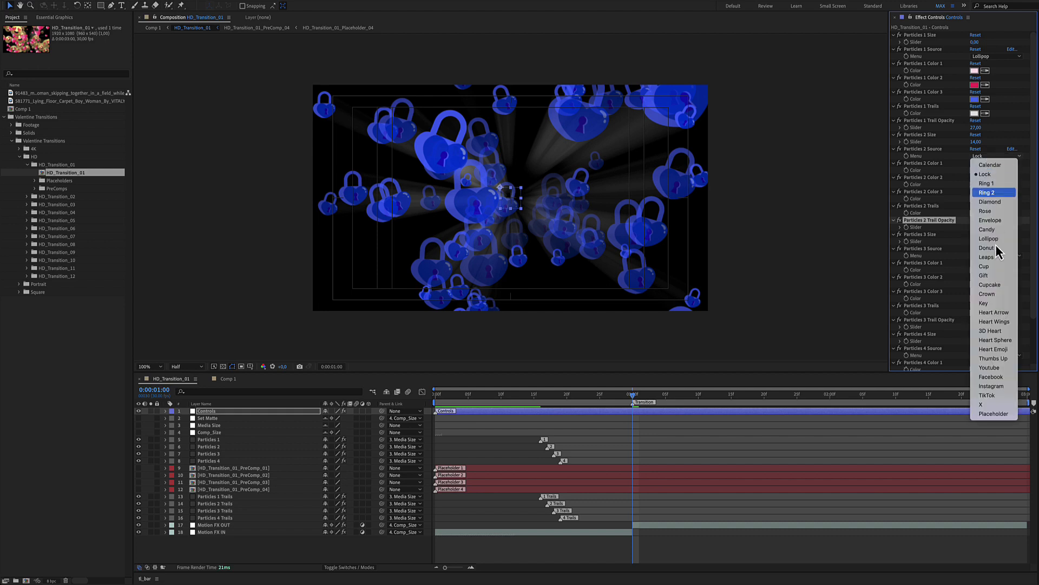
{"action": "left_click", "coordinate": [983, 415]}
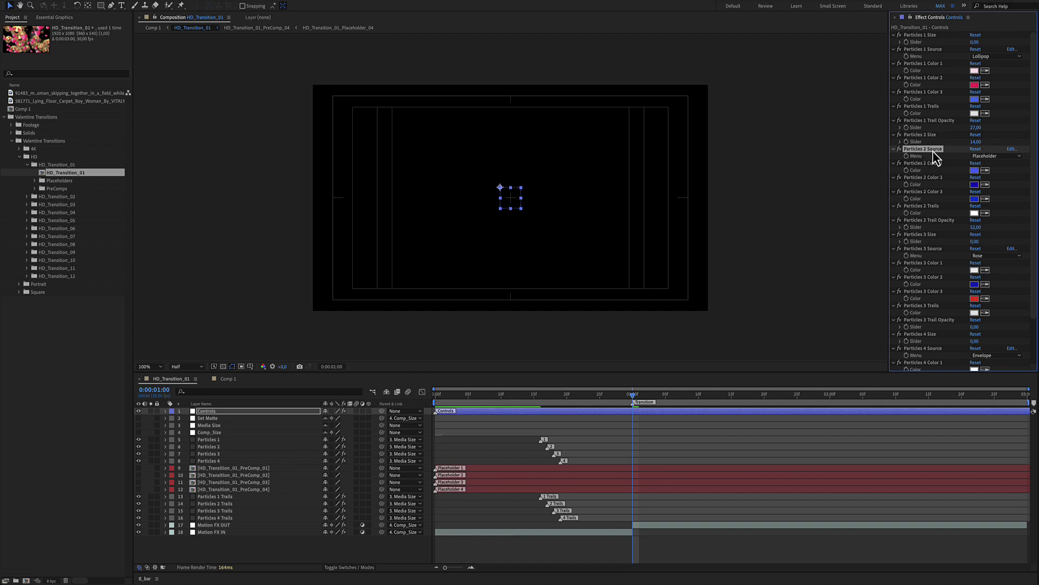
{"action": "left_click", "coordinate": [472, 480]}
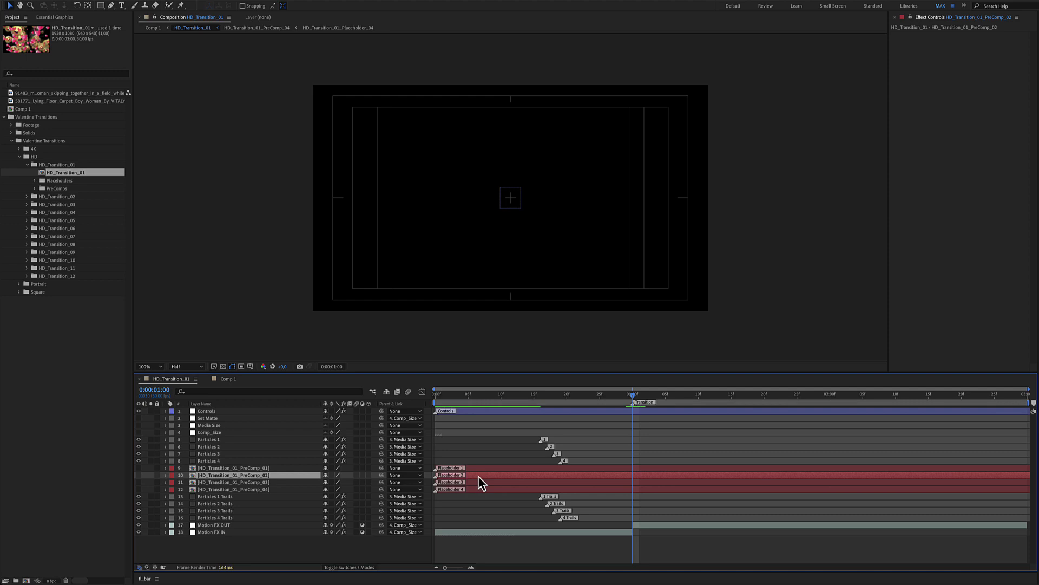
Open HD_Transition_01_PreComp_02, then open its HD_Transition_01_Placeholder_02 layer's composition
{"action": "double_click", "coordinate": [477, 477]}
{"action": "left_click", "coordinate": [559, 412]}
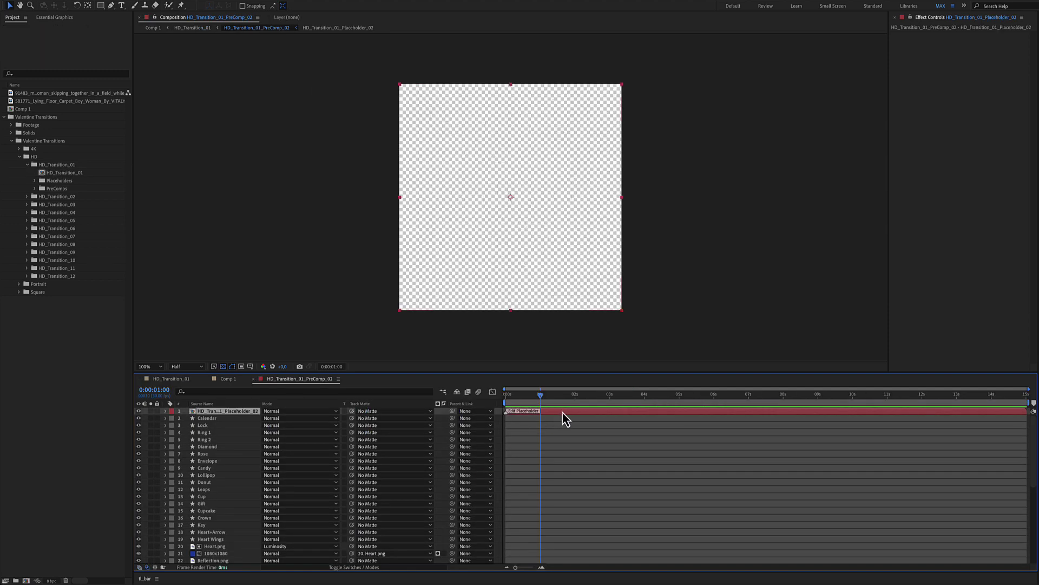
{"action": "double_click", "coordinate": [562, 411]}
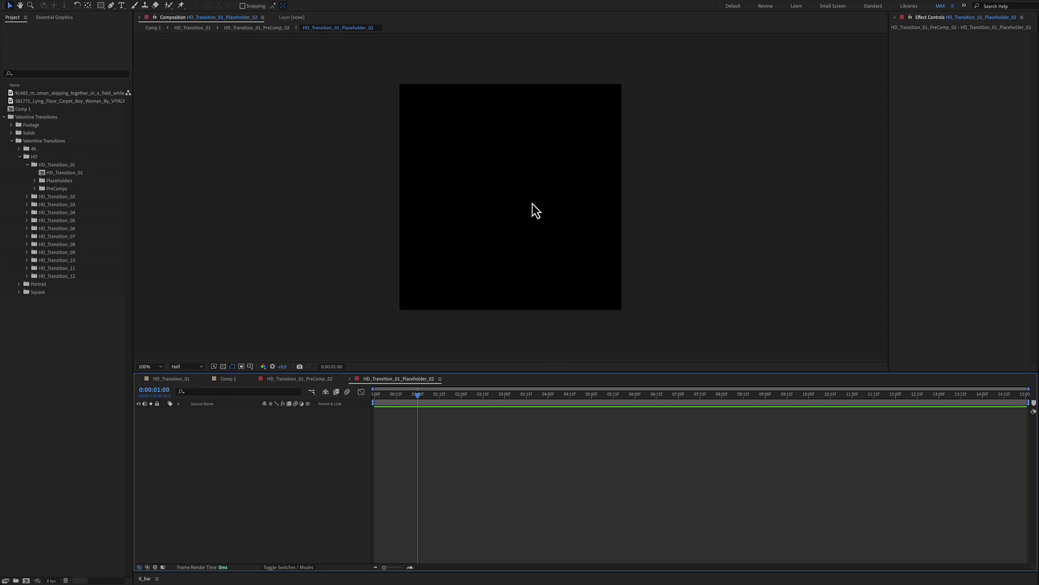